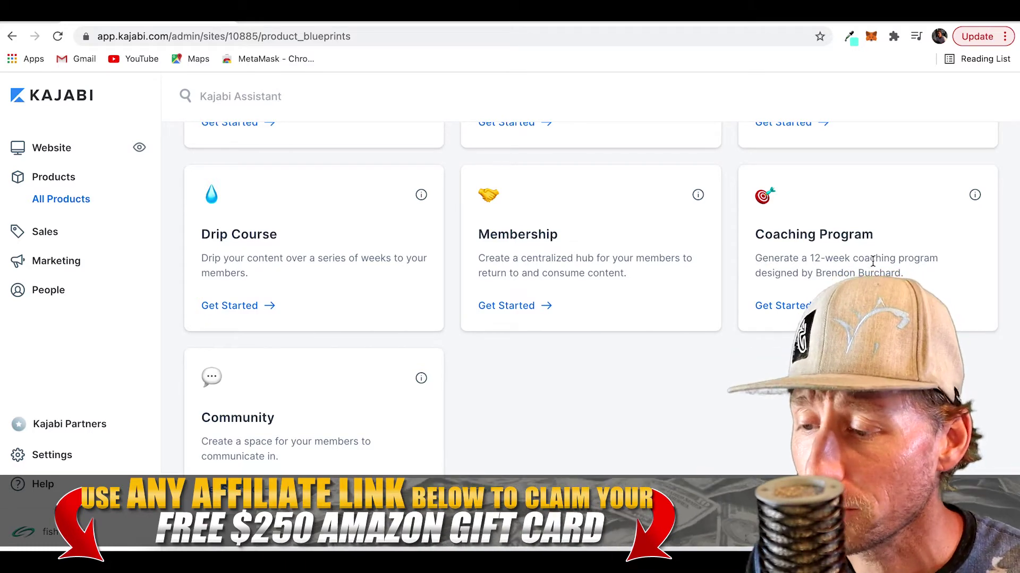
- Start a new product from the Mini Course blueprint
{"action": "scroll", "coordinate": [873, 261], "scroll_direction": "down", "scroll_amount": 1}
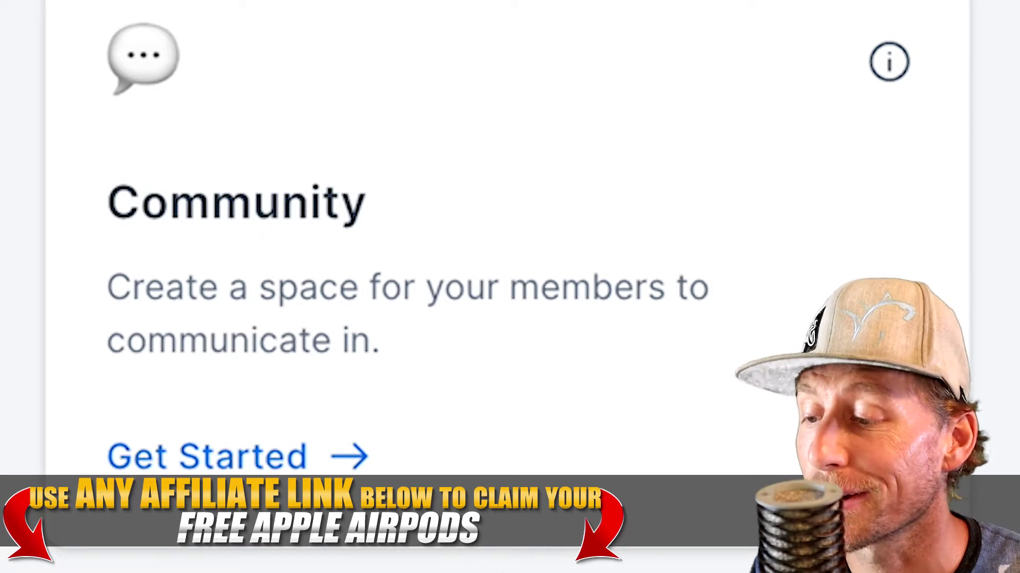
{"action": "scroll", "coordinate": [604, 404], "scroll_direction": "down", "scroll_amount": 2}
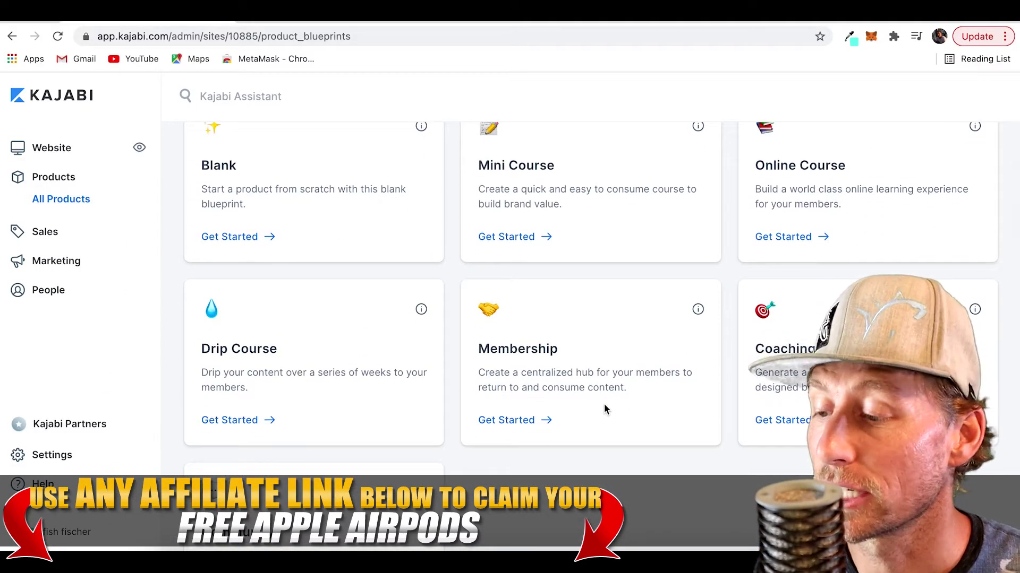
{"action": "scroll", "coordinate": [604, 404], "scroll_direction": "down", "scroll_amount": 3}
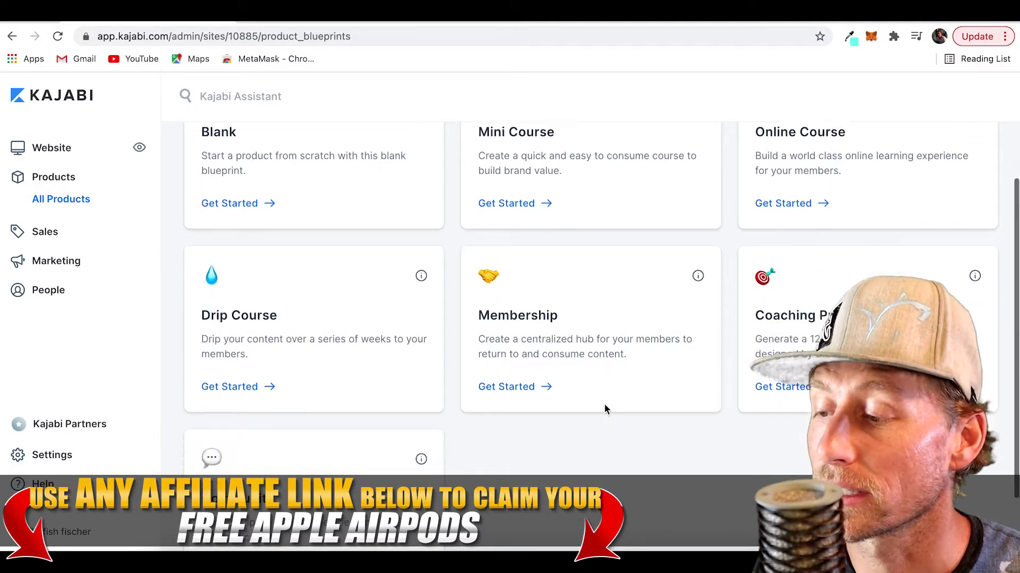
{"action": "scroll", "coordinate": [604, 404], "scroll_direction": "up", "scroll_amount": 3}
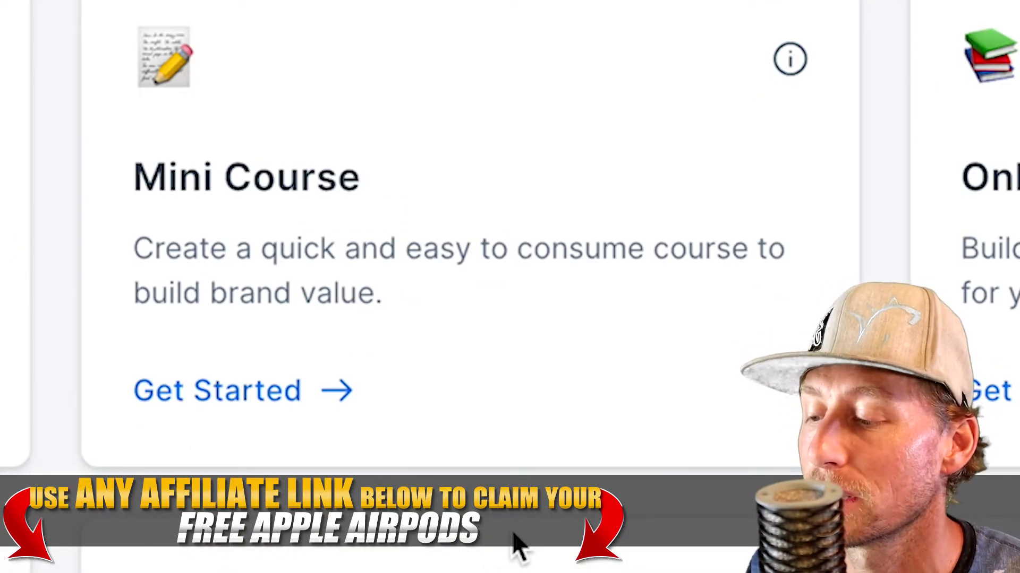
{"action": "left_click", "coordinate": [246, 402]}
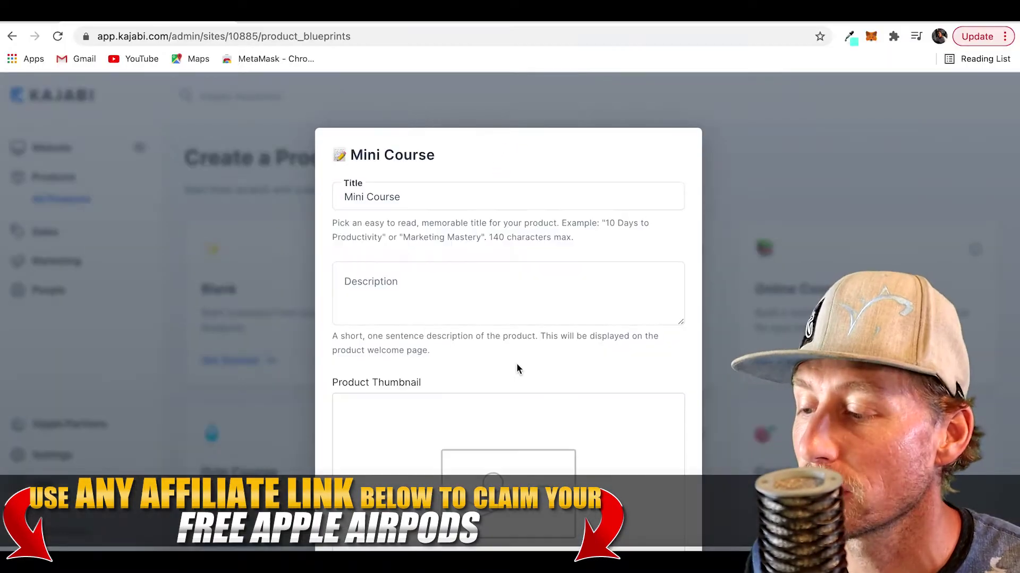
- Enter "test" as the product description, keep the title Mini Course, and create the product
{"action": "left_click", "coordinate": [417, 197]}
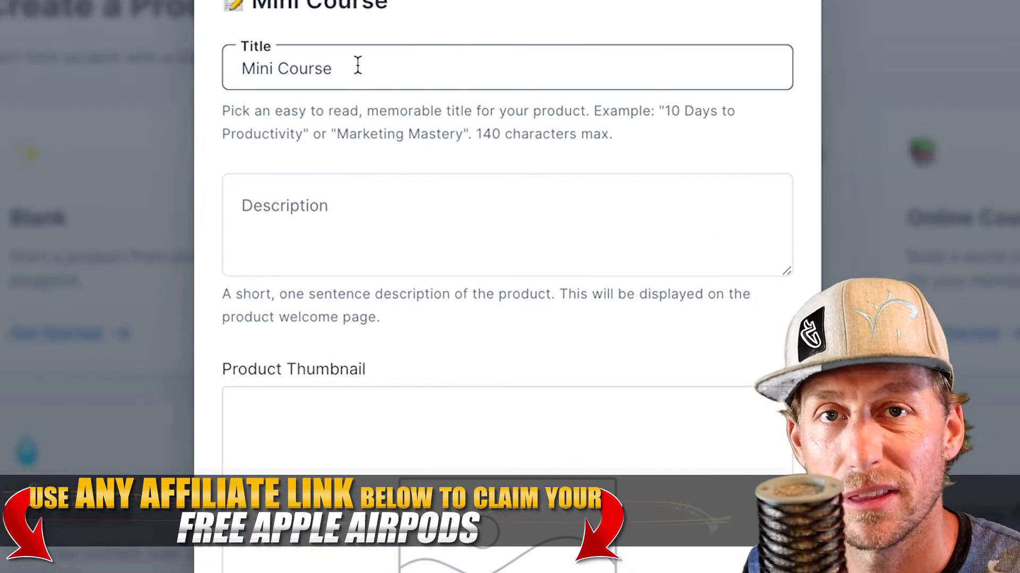
{"action": "left_click", "coordinate": [393, 209]}
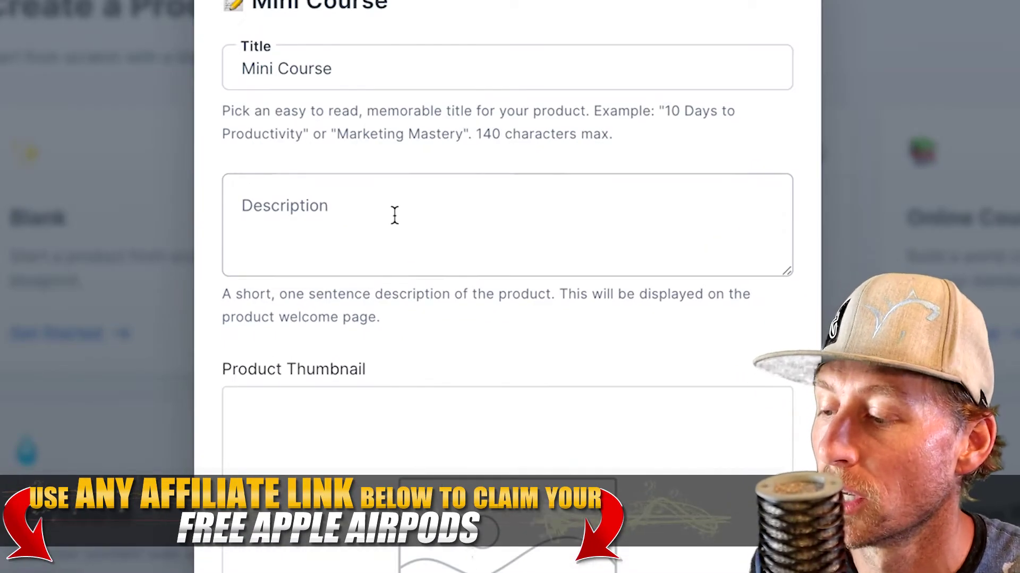
{"action": "type", "text": "te"}
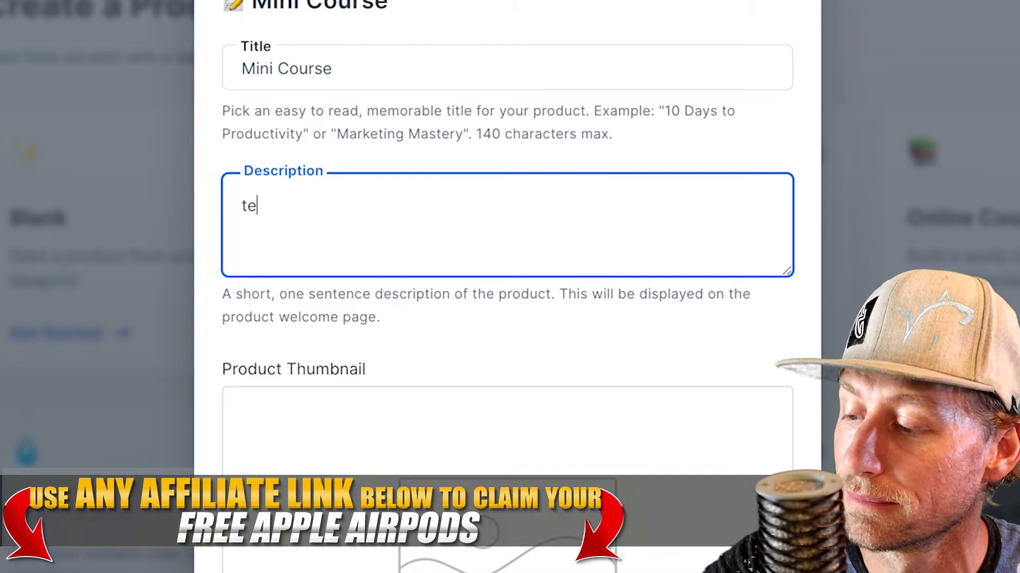
{"action": "type", "text": "st"}
{"action": "scroll", "coordinate": [537, 356], "scroll_direction": "down", "scroll_amount": 5}
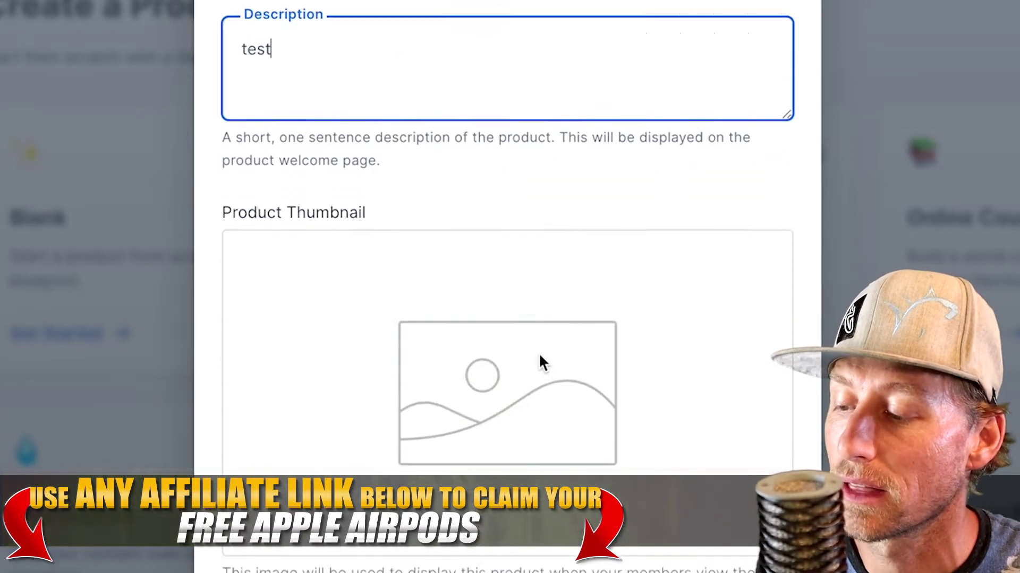
{"action": "left_click", "coordinate": [736, 570]}
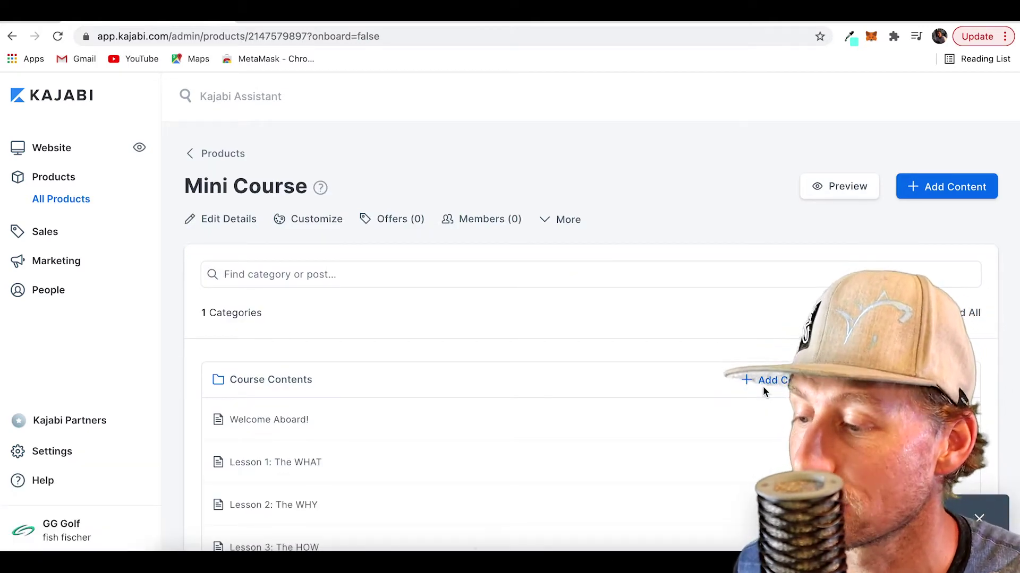
- Examine the Mini Course's content outline and its additional product management options
{"action": "mouse_move", "coordinate": [780, 395]}
{"action": "scroll", "coordinate": [724, 267], "scroll_direction": "down", "scroll_amount": 2}
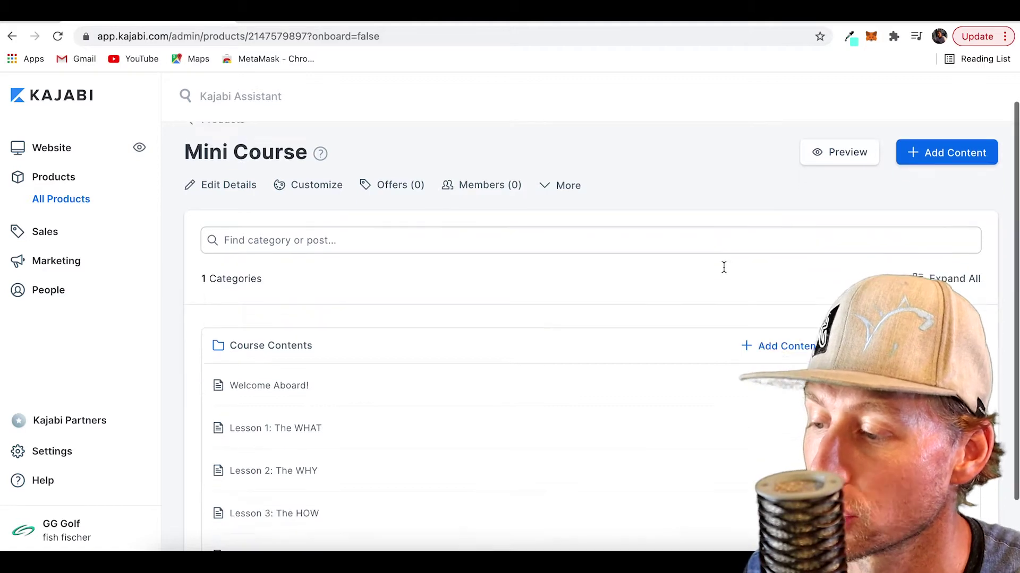
{"action": "scroll", "coordinate": [725, 272], "scroll_direction": "up", "scroll_amount": 2}
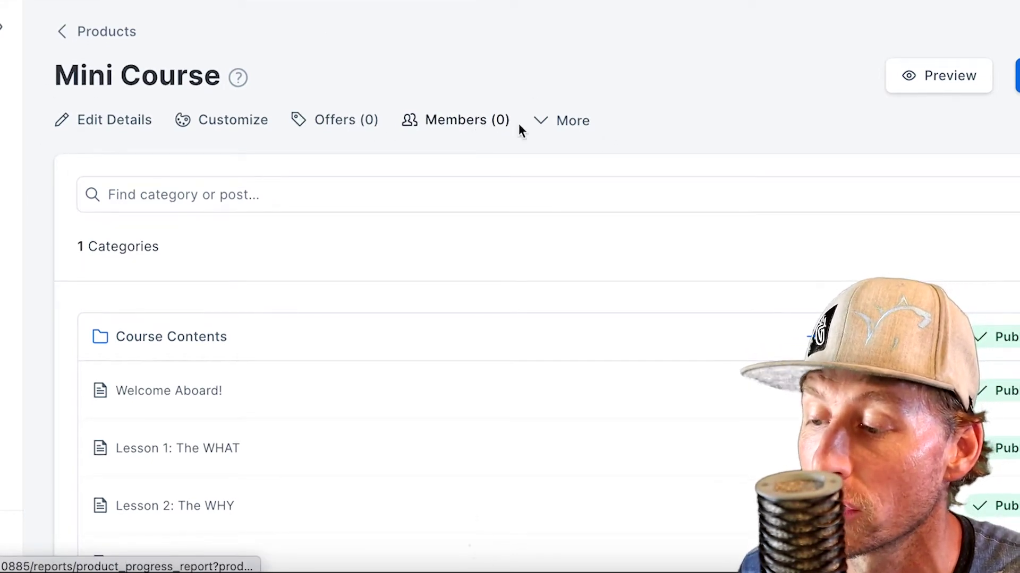
{"action": "left_click", "coordinate": [788, 53]}
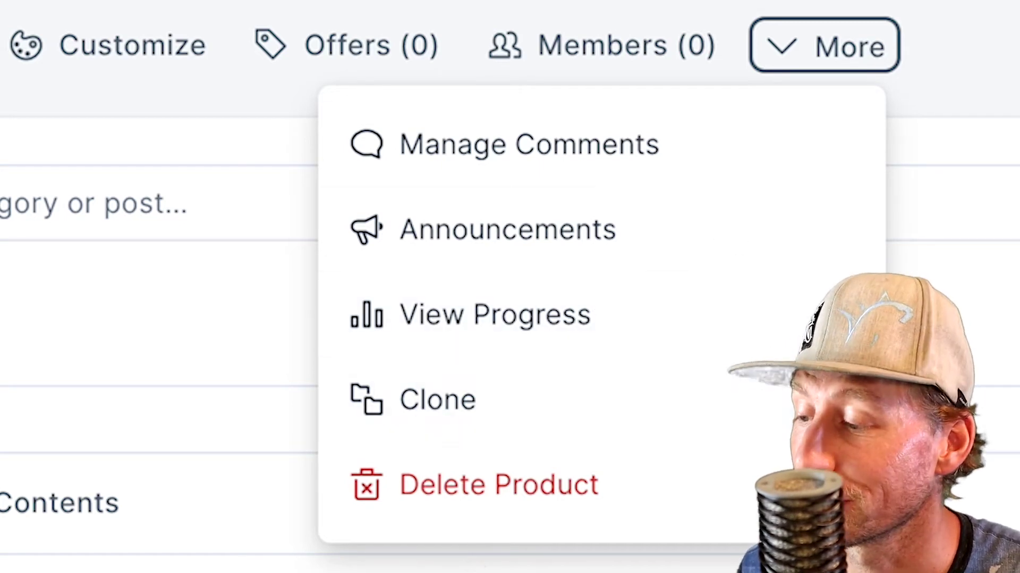
{"action": "key", "text": "Escape"}
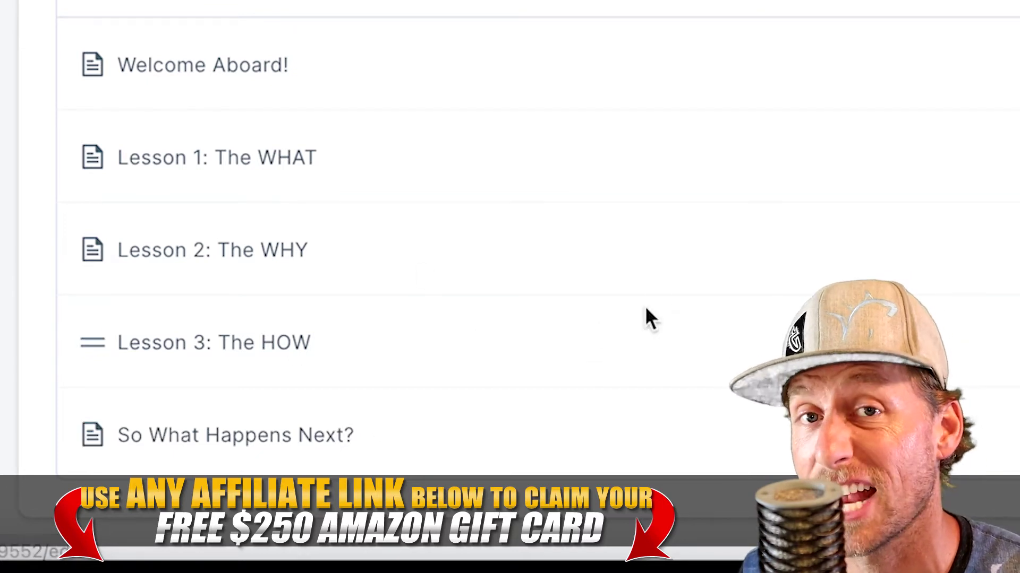
{"action": "scroll", "coordinate": [661, 288], "scroll_direction": "up", "scroll_amount": 2}
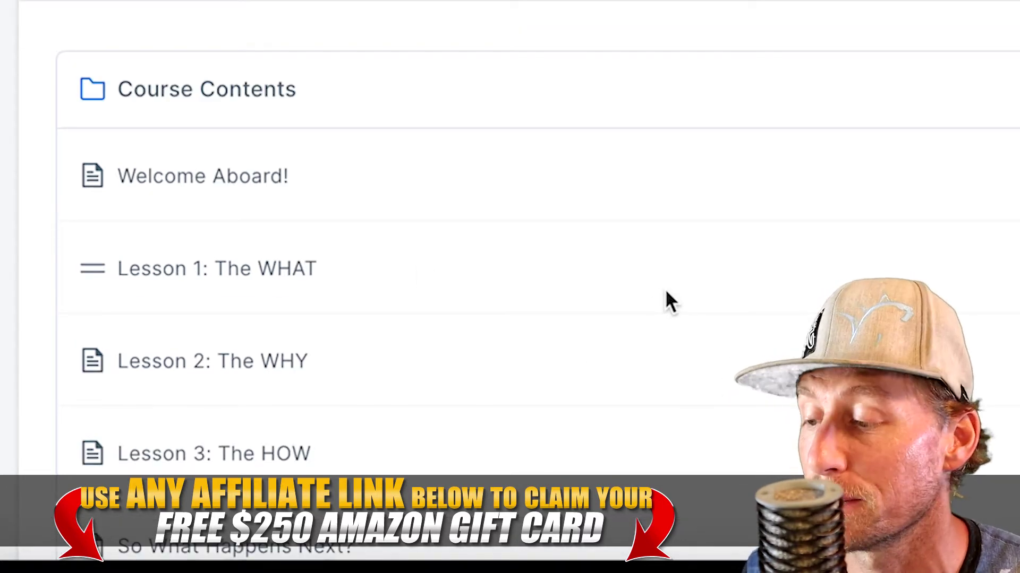
{"action": "scroll", "coordinate": [661, 290], "scroll_direction": "down", "scroll_amount": 2}
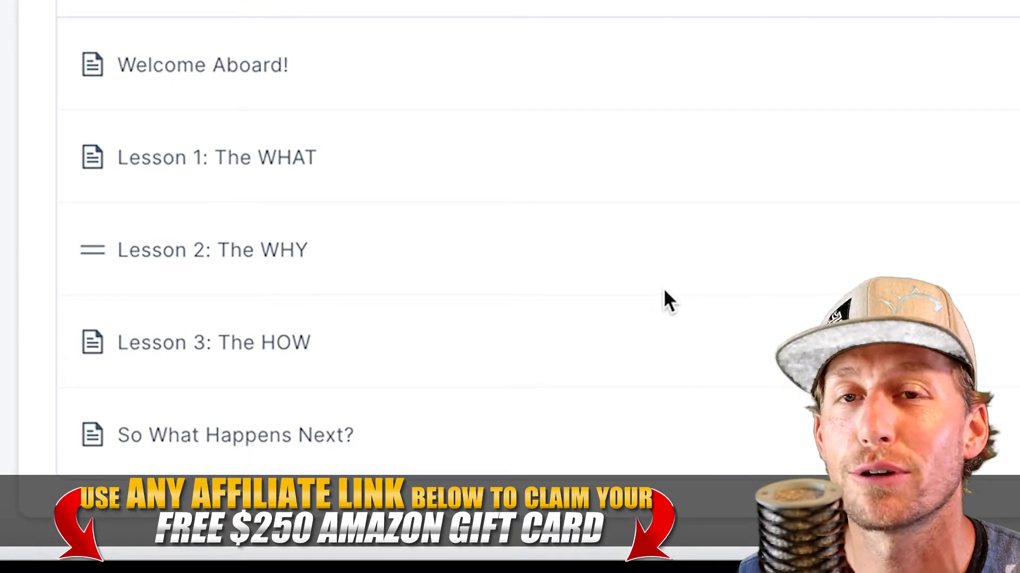
{"action": "scroll", "coordinate": [661, 290], "scroll_direction": "up", "scroll_amount": 2}
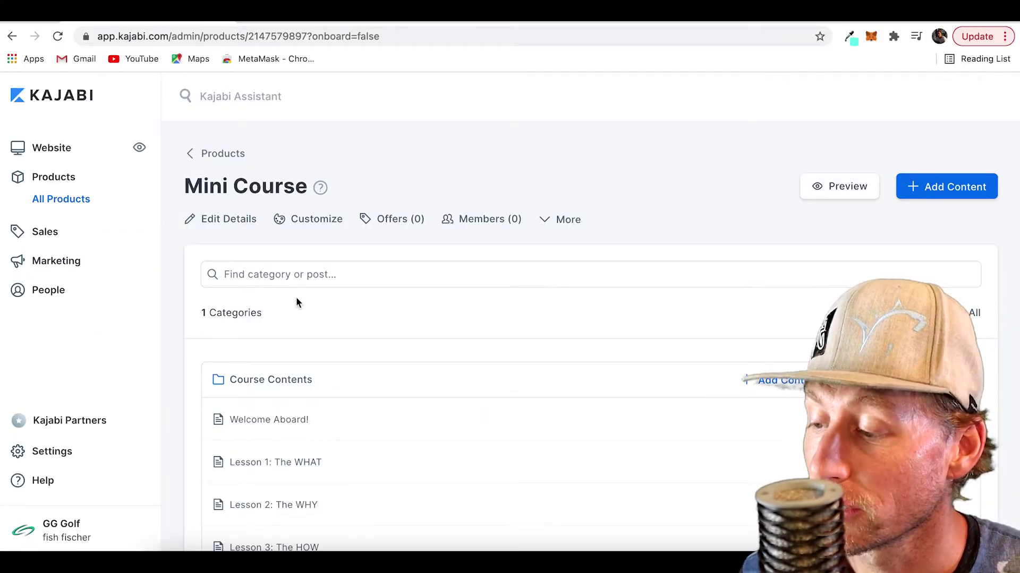
{"action": "scroll", "coordinate": [399, 384], "scroll_direction": "down", "scroll_amount": 1}
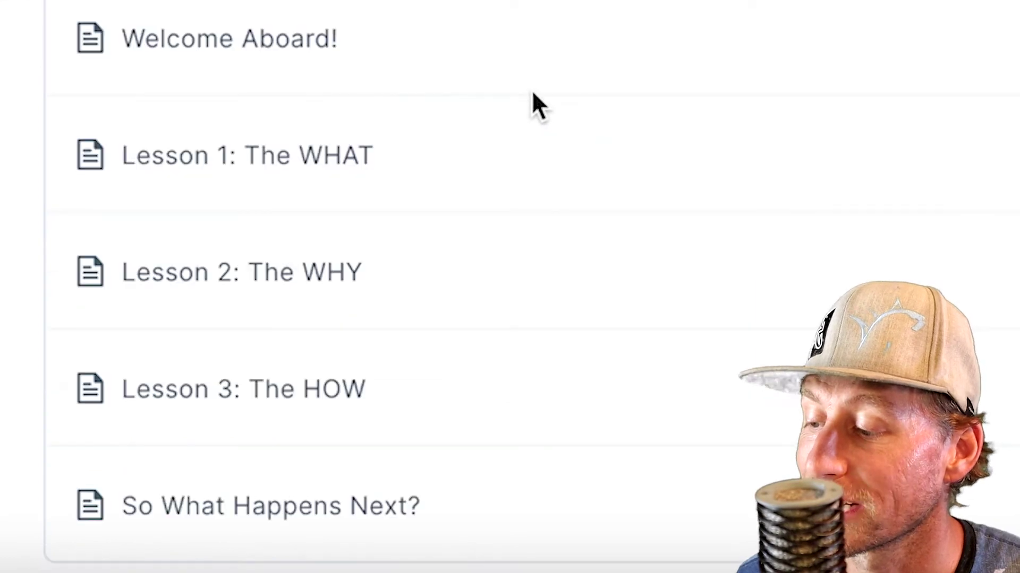
- Open Lesson 1: The WHAT and examine its post details, media types, body text, thumbnail, comment, download and automation settings
{"action": "left_click", "coordinate": [260, 165]}
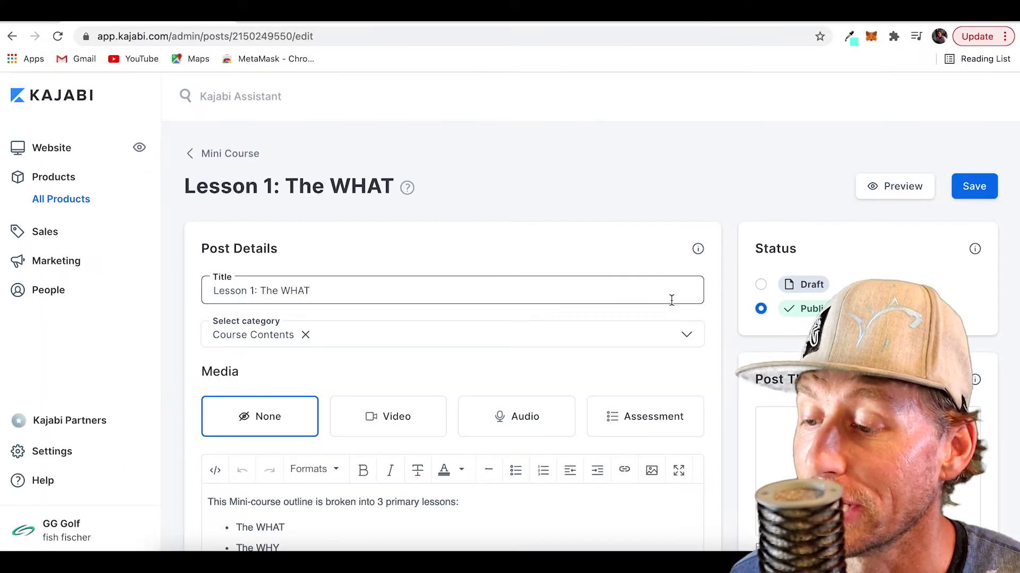
{"action": "scroll", "coordinate": [729, 321], "scroll_direction": "down", "scroll_amount": 4}
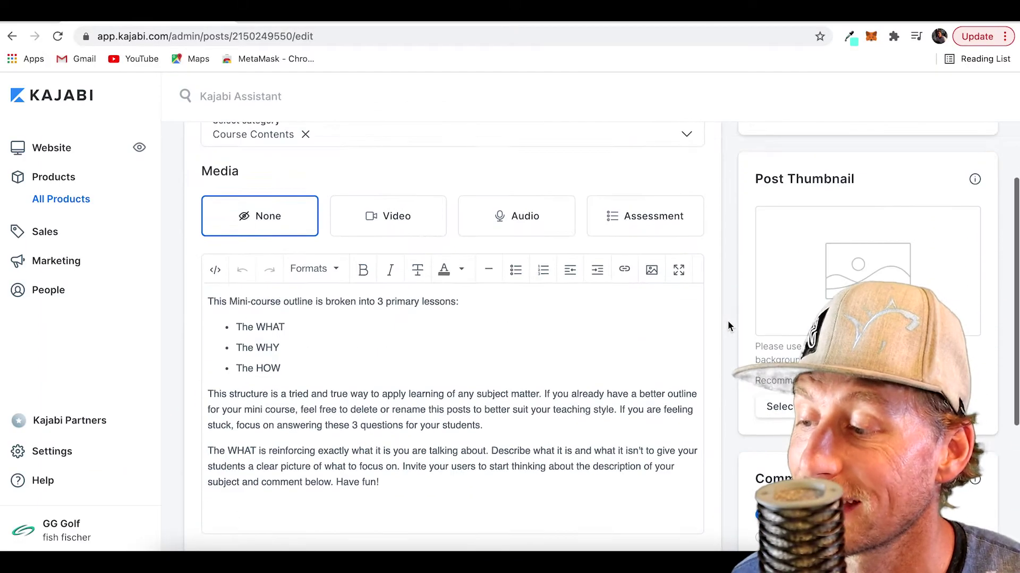
{"action": "scroll", "coordinate": [728, 320], "scroll_direction": "up", "scroll_amount": 1}
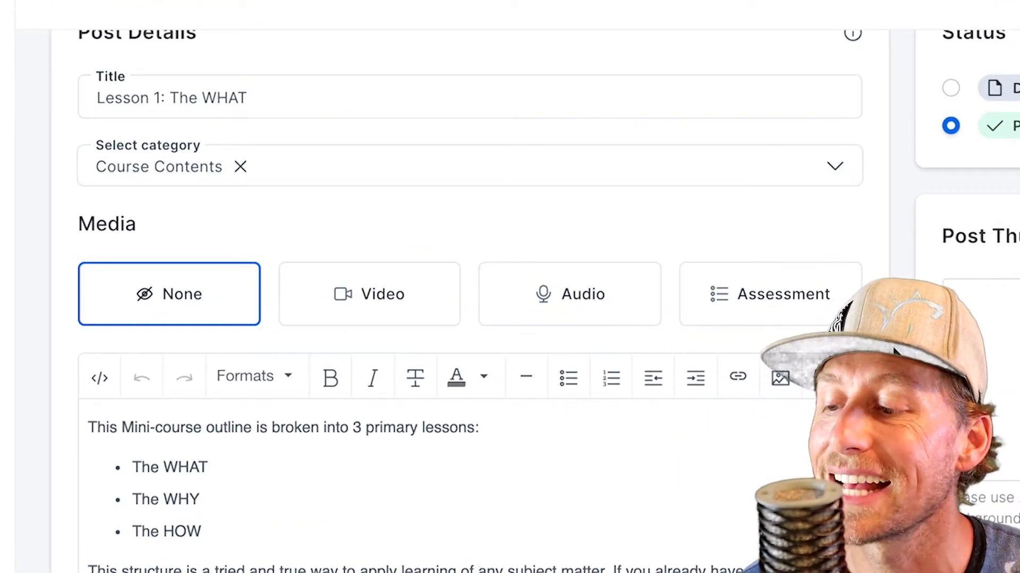
{"action": "scroll", "coordinate": [727, 321], "scroll_direction": "up", "scroll_amount": 4}
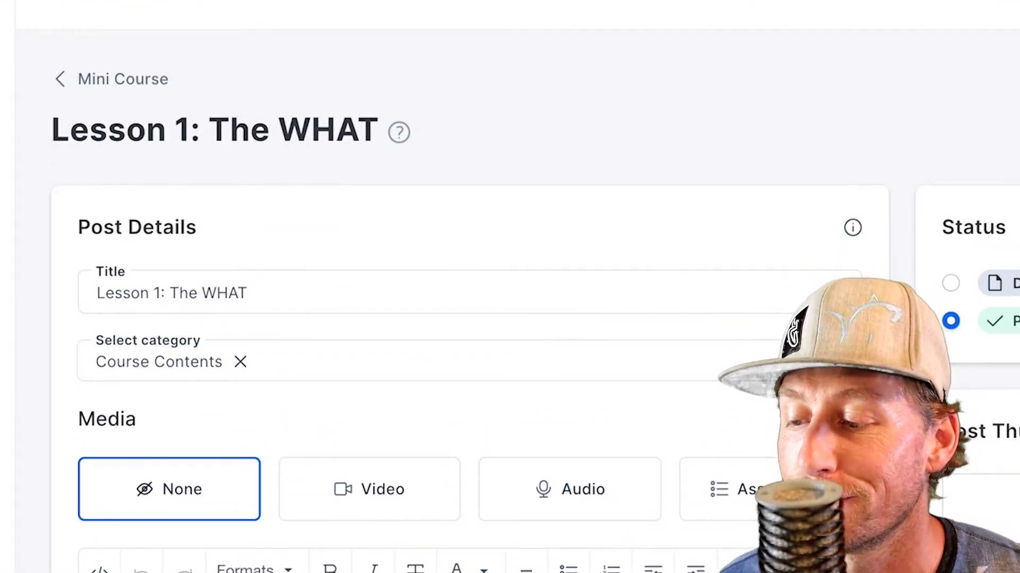
{"action": "scroll", "coordinate": [897, 352], "scroll_direction": "down", "scroll_amount": 2}
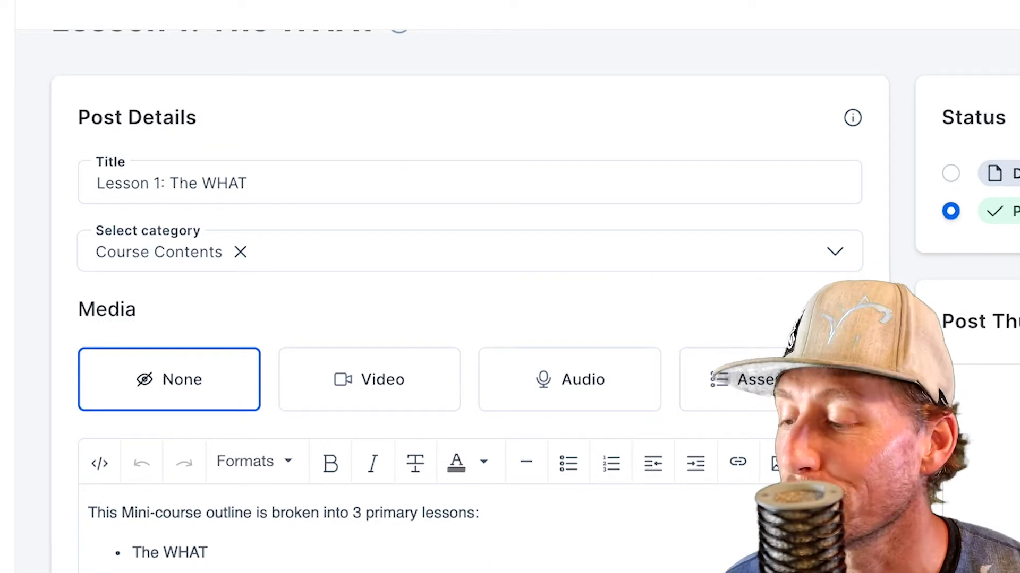
{"action": "scroll", "coordinate": [896, 352], "scroll_direction": "down", "scroll_amount": 4}
{"action": "scroll", "coordinate": [896, 352], "scroll_direction": "down", "scroll_amount": 2}
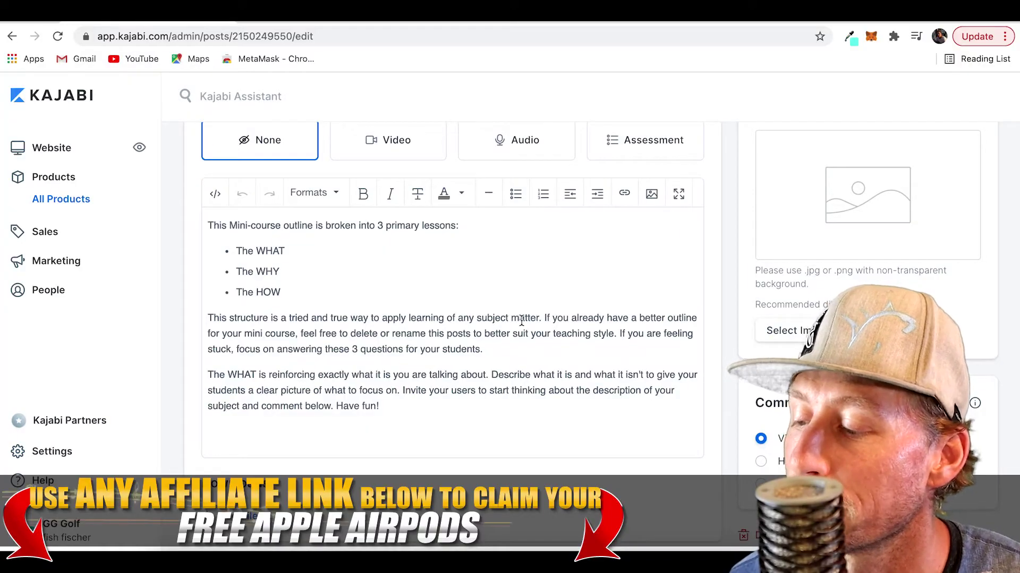
{"action": "scroll", "coordinate": [522, 321], "scroll_direction": "down", "scroll_amount": 3}
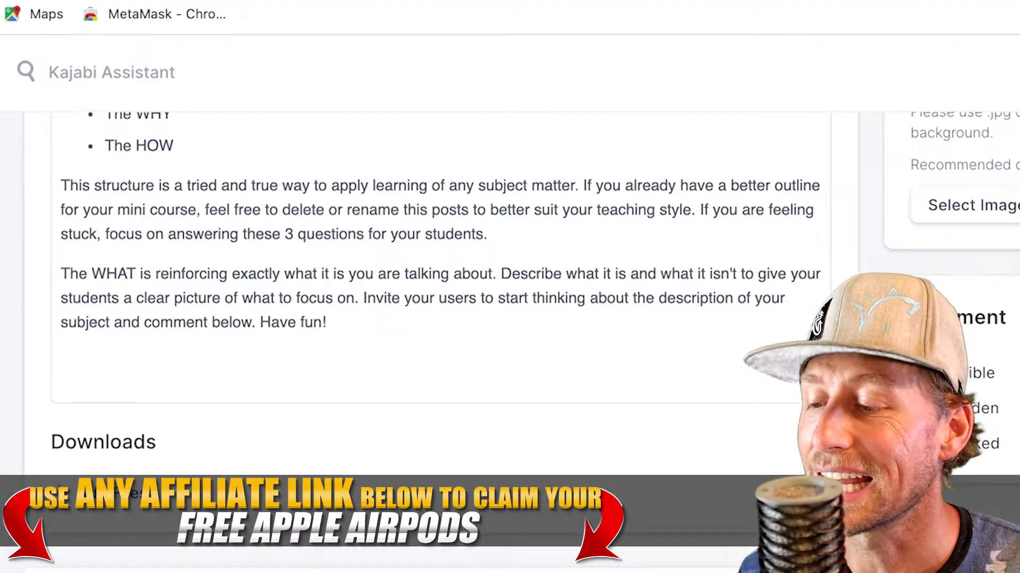
{"action": "scroll", "coordinate": [510, 340], "scroll_direction": "up", "scroll_amount": 5}
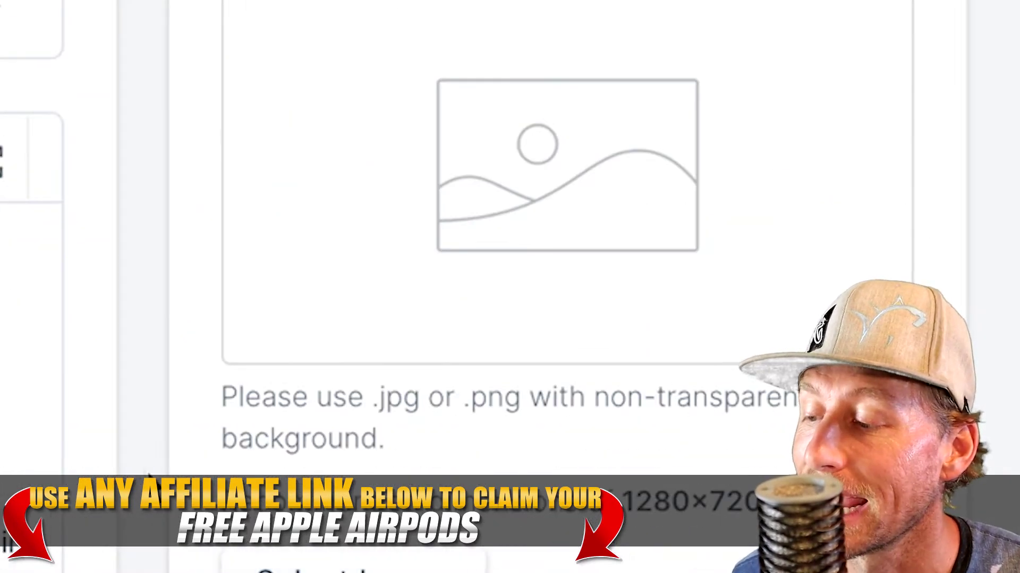
{"action": "scroll", "coordinate": [150, 509], "scroll_direction": "up", "scroll_amount": 3}
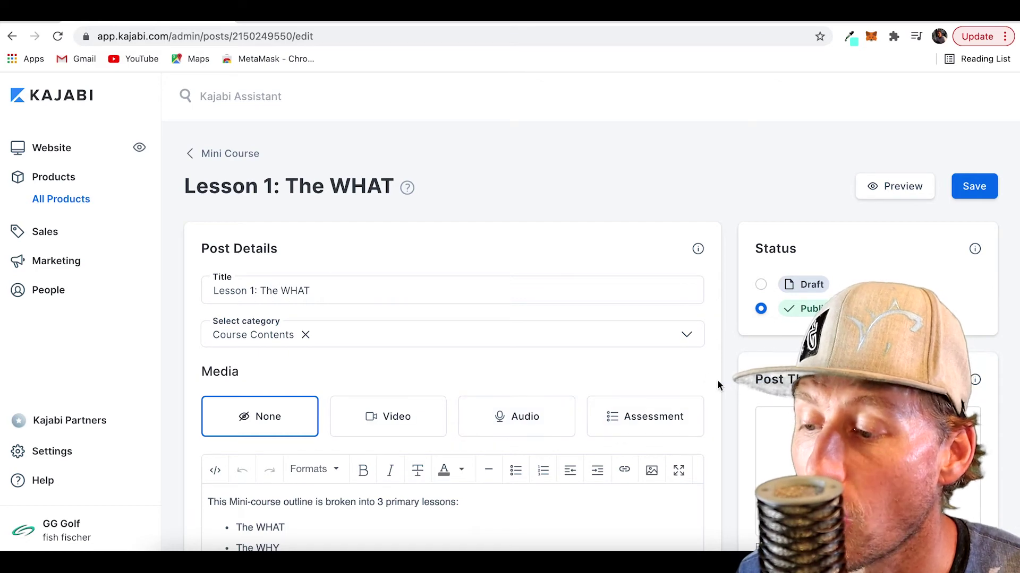
{"action": "scroll", "coordinate": [720, 378], "scroll_direction": "down", "scroll_amount": 3}
{"action": "scroll", "coordinate": [720, 375], "scroll_direction": "down", "scroll_amount": 4}
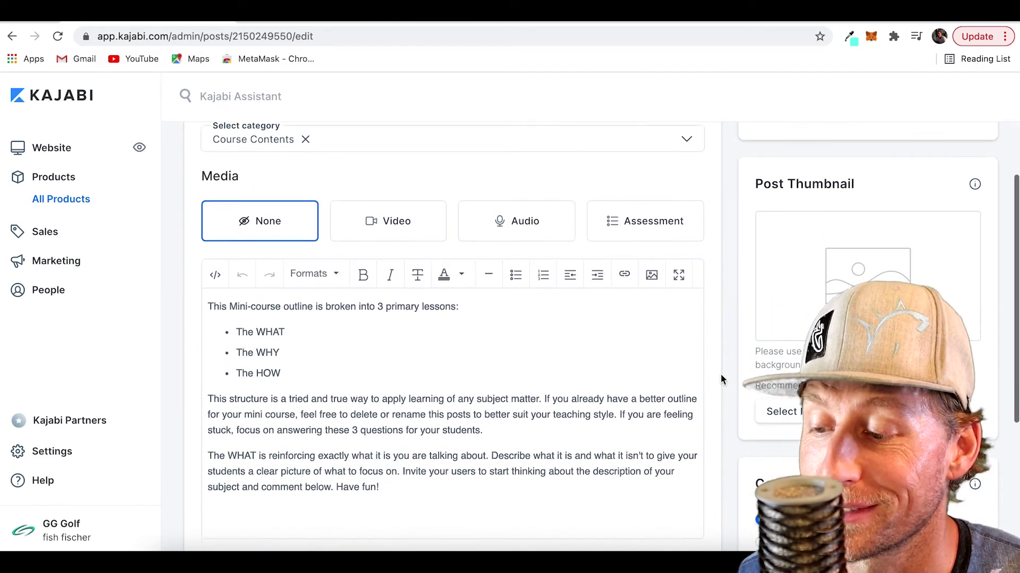
{"action": "scroll", "coordinate": [721, 374], "scroll_direction": "down", "scroll_amount": 3}
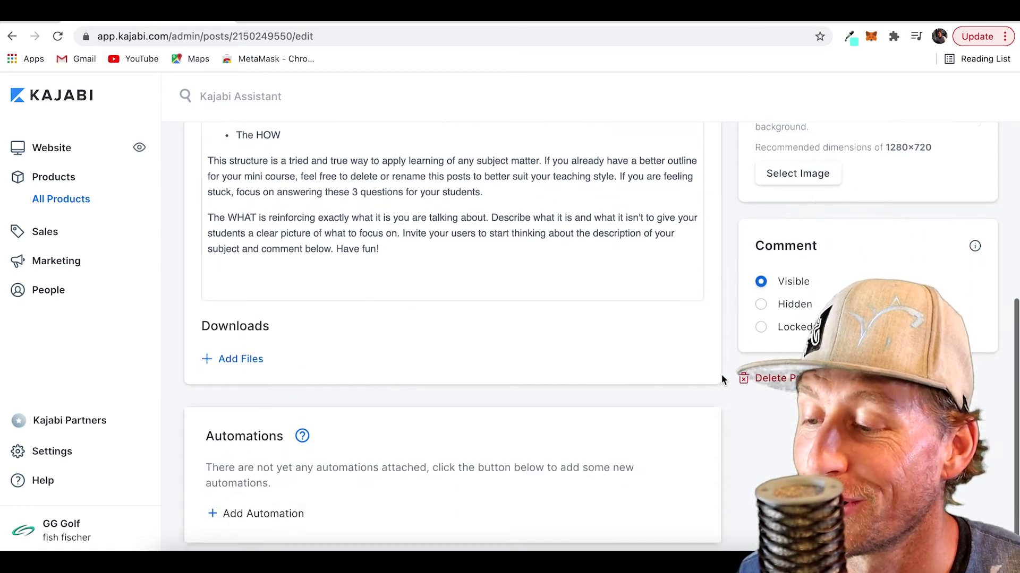
{"action": "scroll", "coordinate": [721, 374], "scroll_direction": "up", "scroll_amount": 2}
{"action": "scroll", "coordinate": [722, 384], "scroll_direction": "up", "scroll_amount": 6}
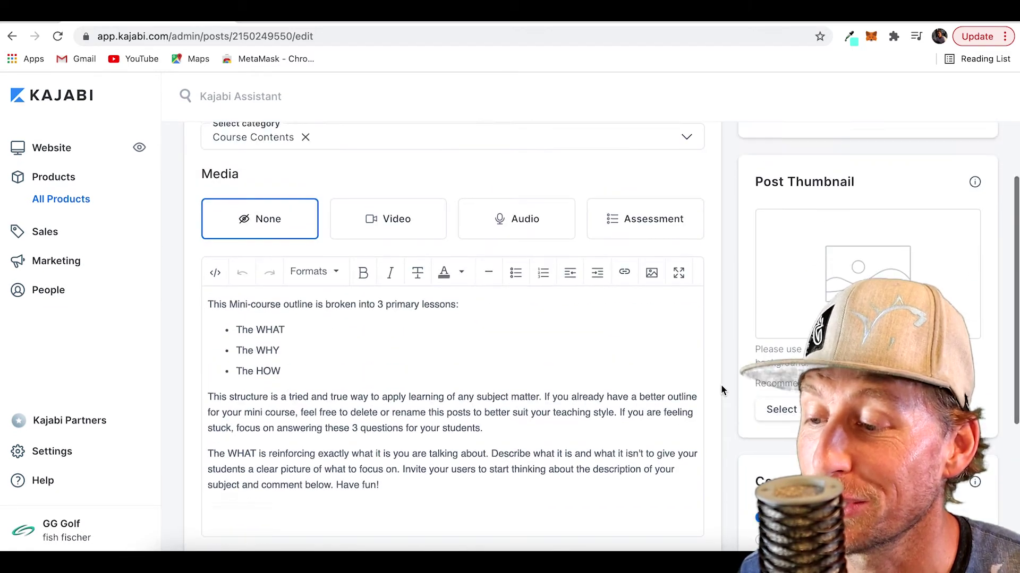
{"action": "scroll", "coordinate": [720, 398], "scroll_direction": "up", "scroll_amount": 1}
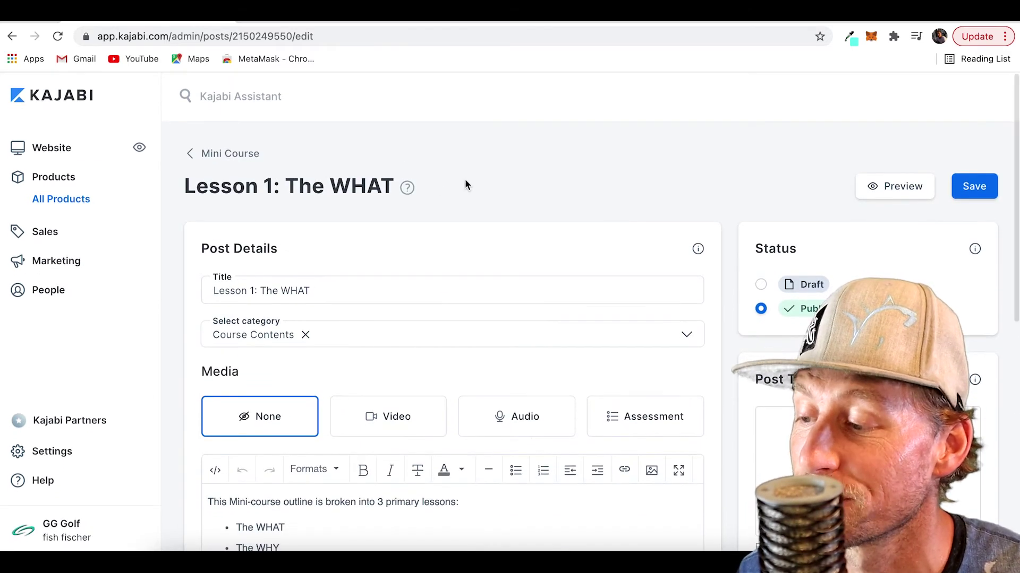
- Leave the lesson for the product list and start a new product from the Online Course blueprint
{"action": "left_click", "coordinate": [226, 157]}
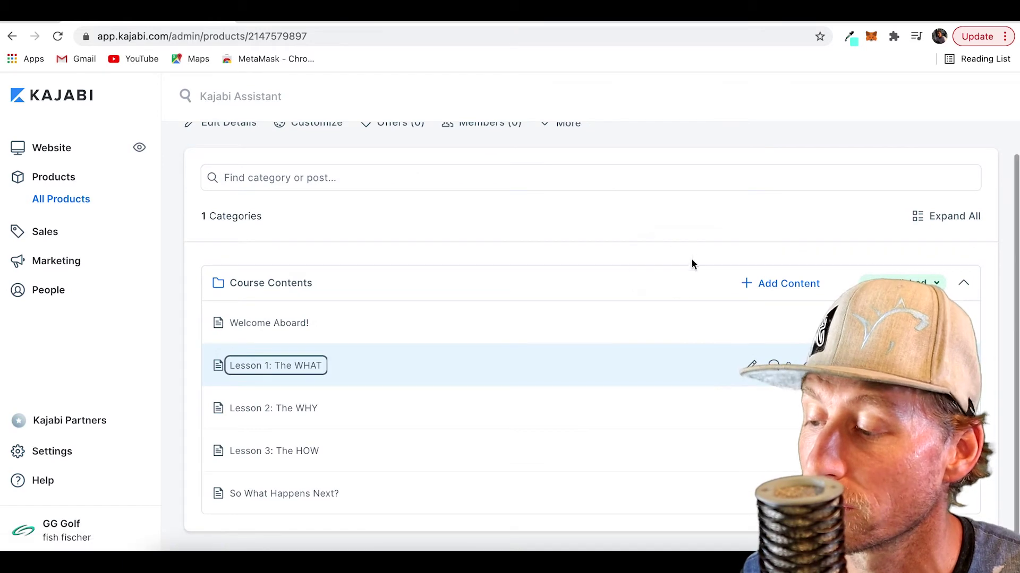
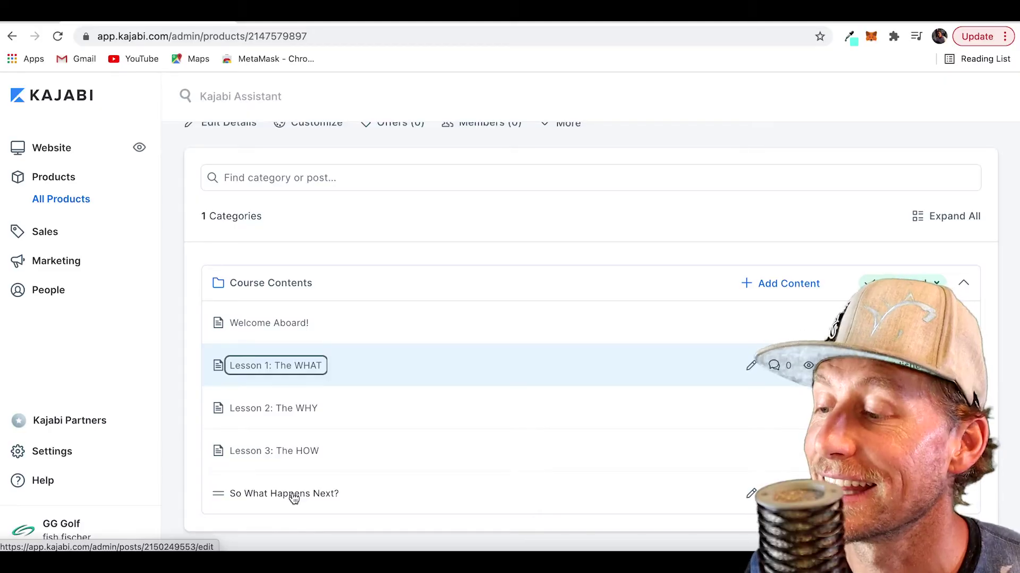
{"action": "scroll", "coordinate": [478, 353], "scroll_direction": "up", "scroll_amount": 2}
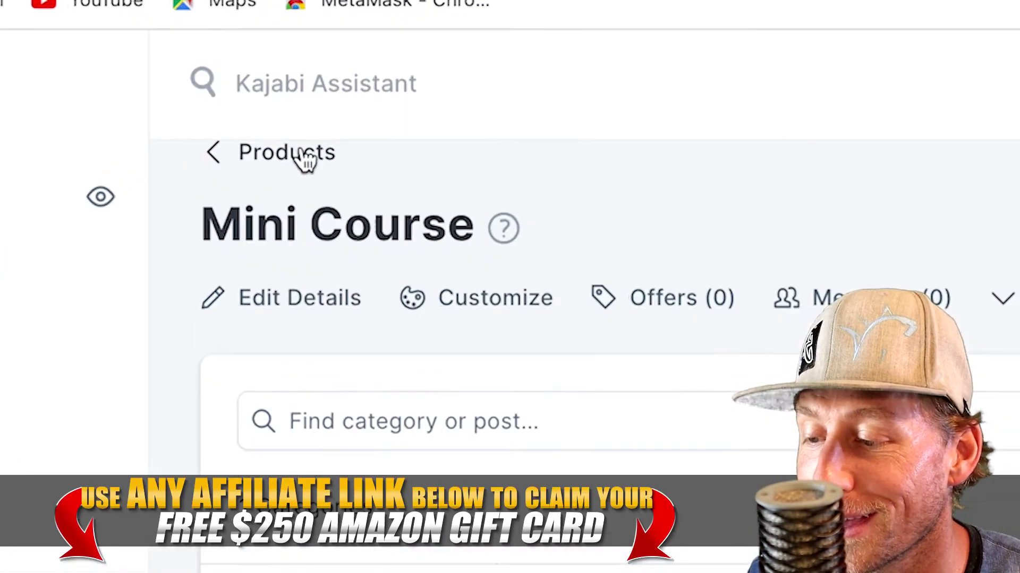
{"action": "left_click", "coordinate": [287, 158]}
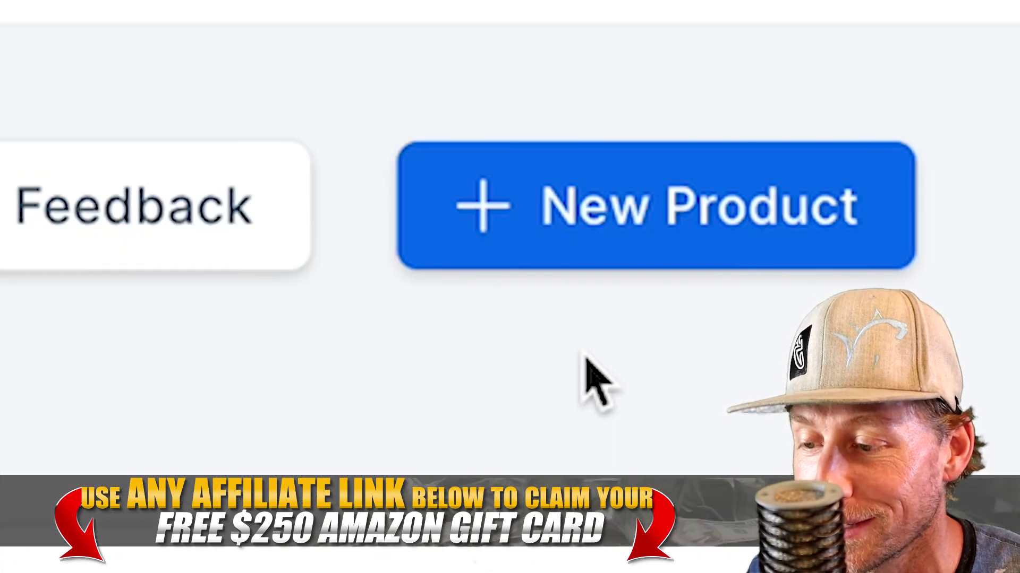
{"action": "left_click", "coordinate": [619, 233]}
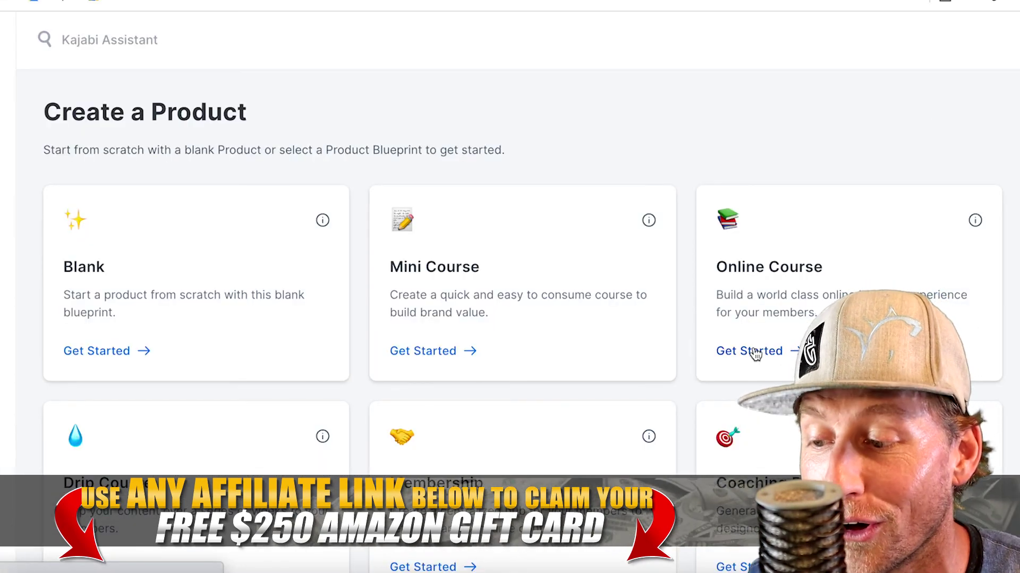
{"action": "left_click", "coordinate": [753, 352]}
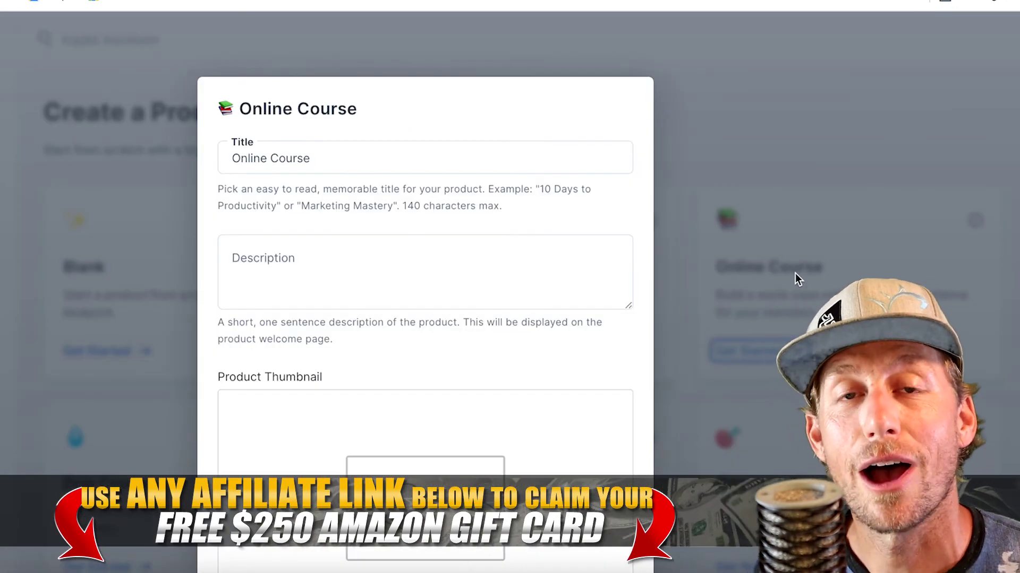